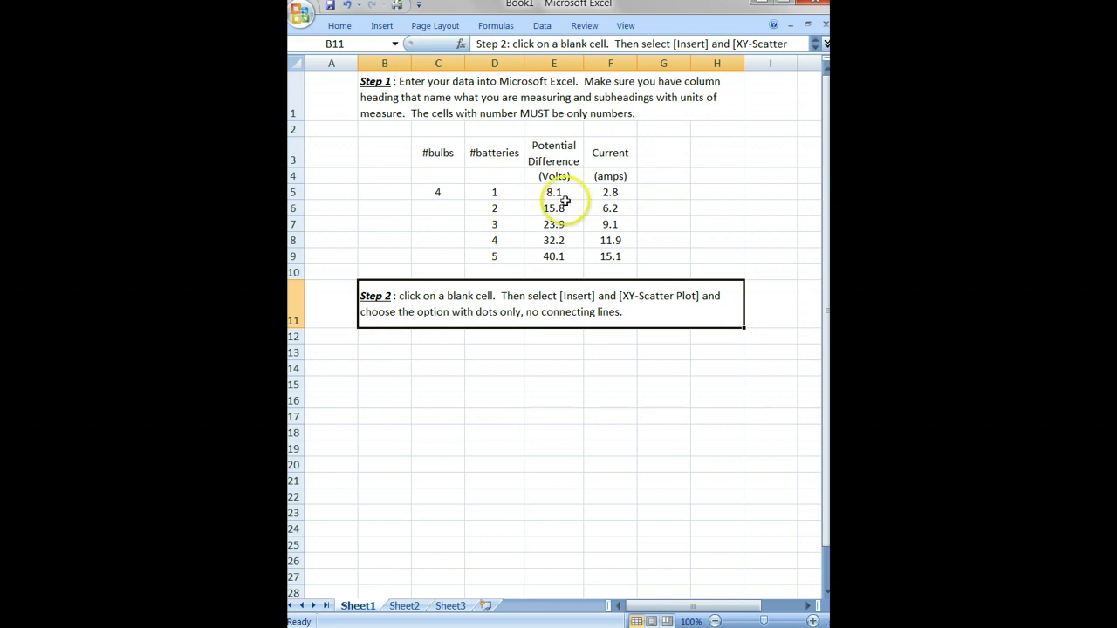
Select the blank cell B14 just below the data table.
{"action": "left_click", "coordinate": [381, 355]}
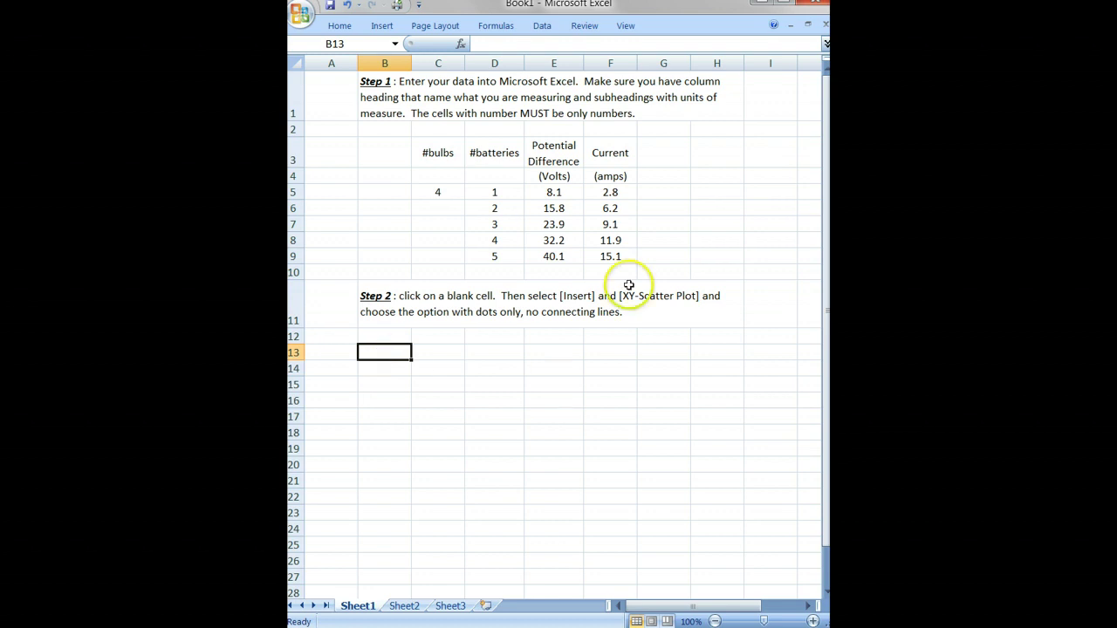
{"action": "left_click", "coordinate": [368, 371]}
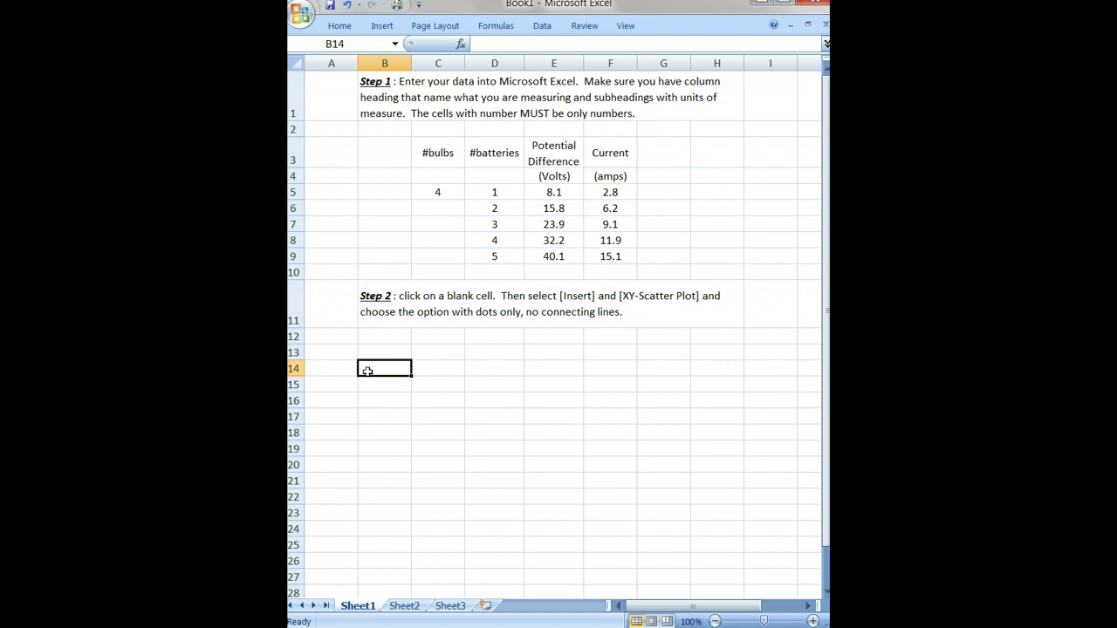
Insert an empty Scatter with only Markers chart from the Insert tab.
{"action": "left_click", "coordinate": [382, 26]}
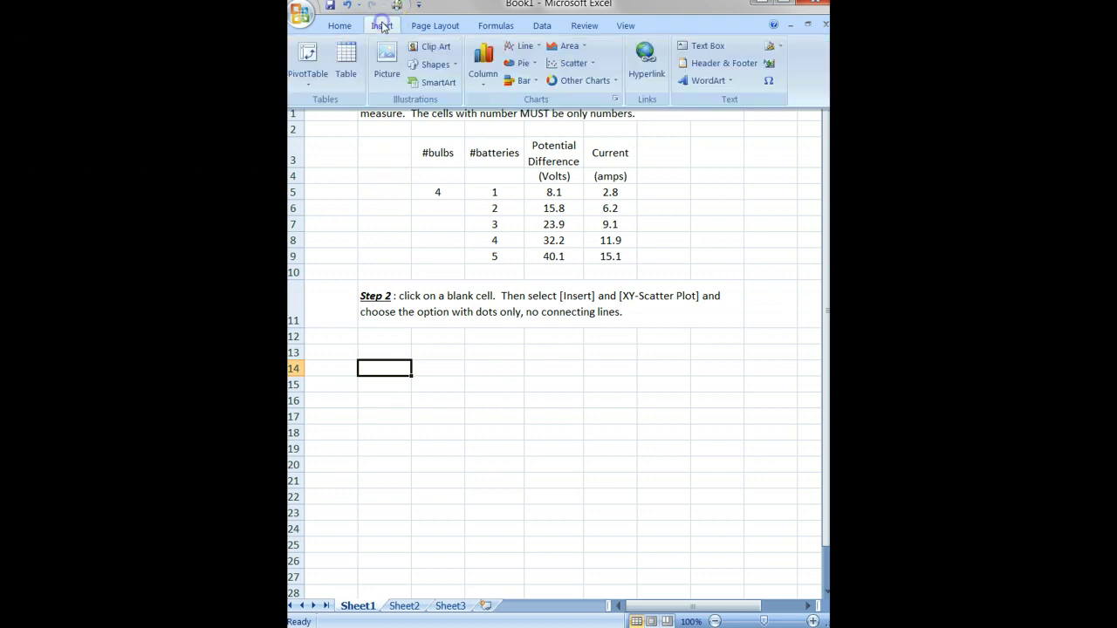
{"action": "left_click", "coordinate": [593, 65]}
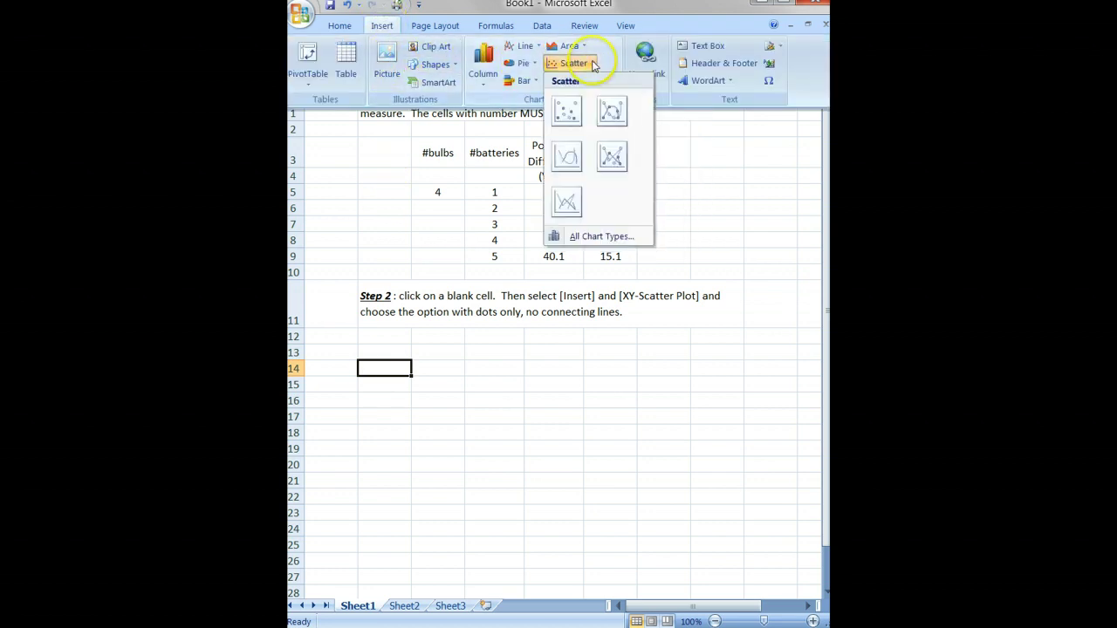
{"action": "left_click", "coordinate": [567, 112]}
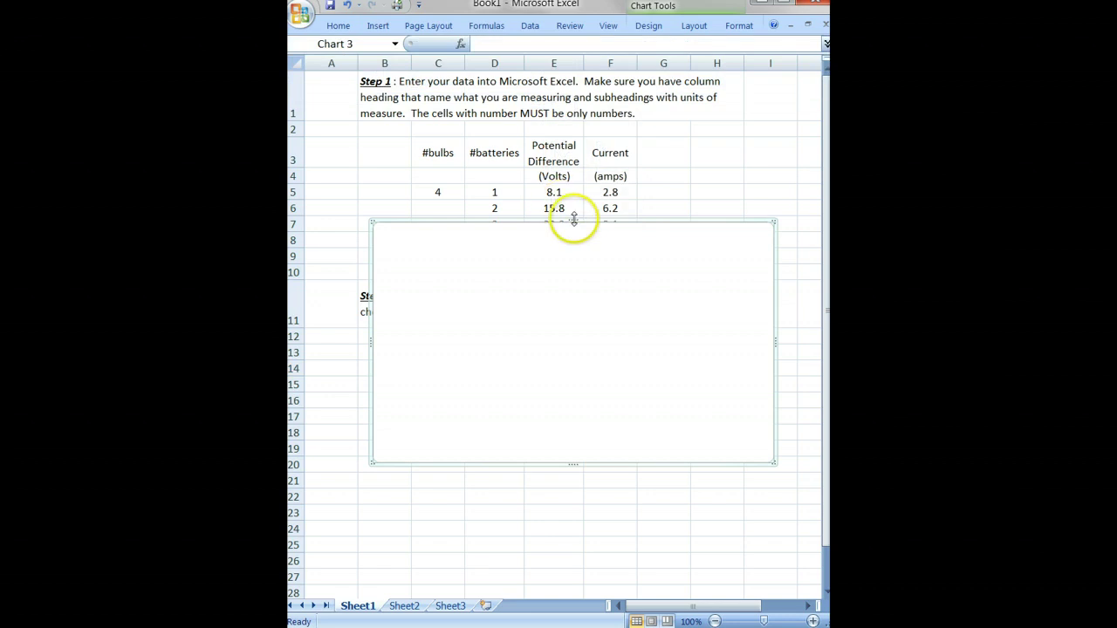
Drag the empty chart down under the table and Step 2 note, spanning rows 12–27.
{"action": "left_click_drag", "start_coordinate": [551, 219], "coordinate": [538, 326]}
{"action": "left_click", "coordinate": [505, 459]}
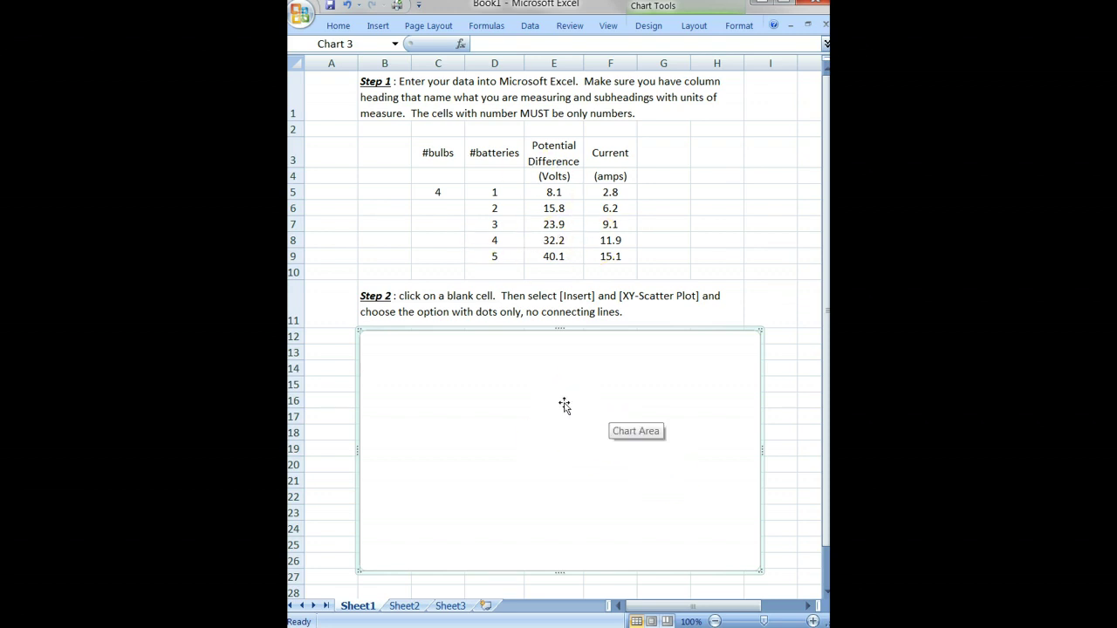
{"action": "left_click", "coordinate": [562, 402]}
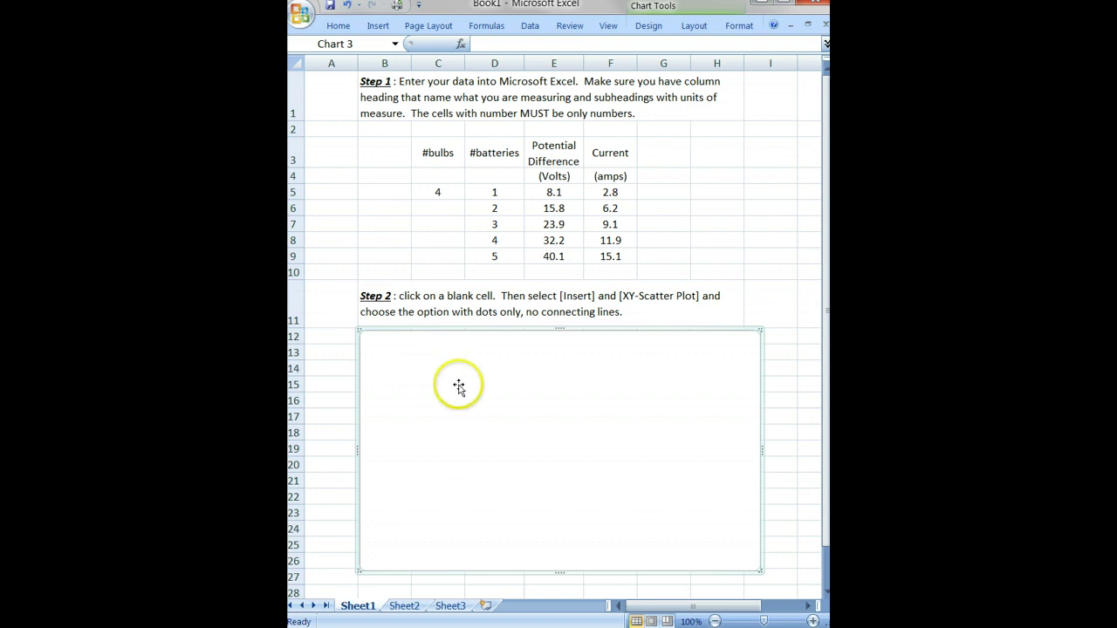
{"action": "right_click", "coordinate": [459, 385]}
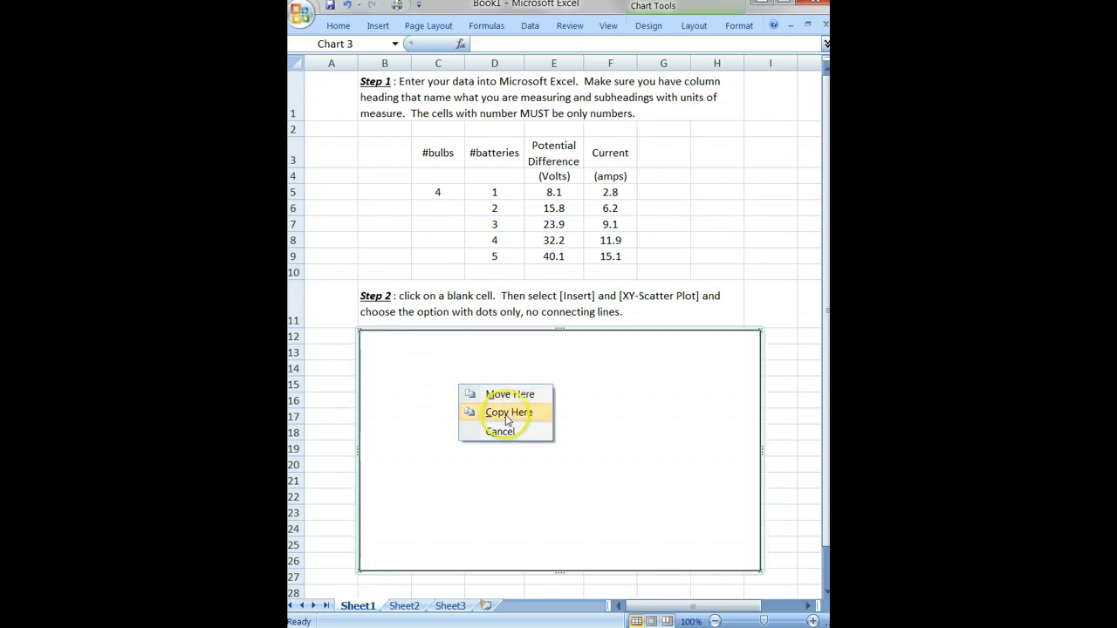
{"action": "left_click", "coordinate": [463, 327]}
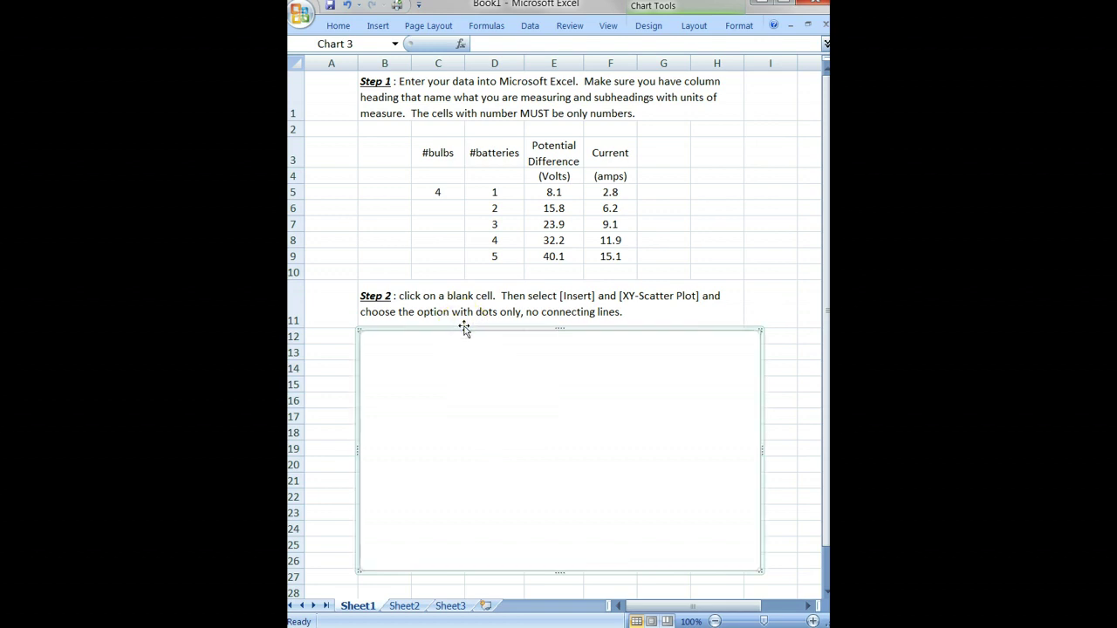
{"action": "right_click", "coordinate": [465, 328]}
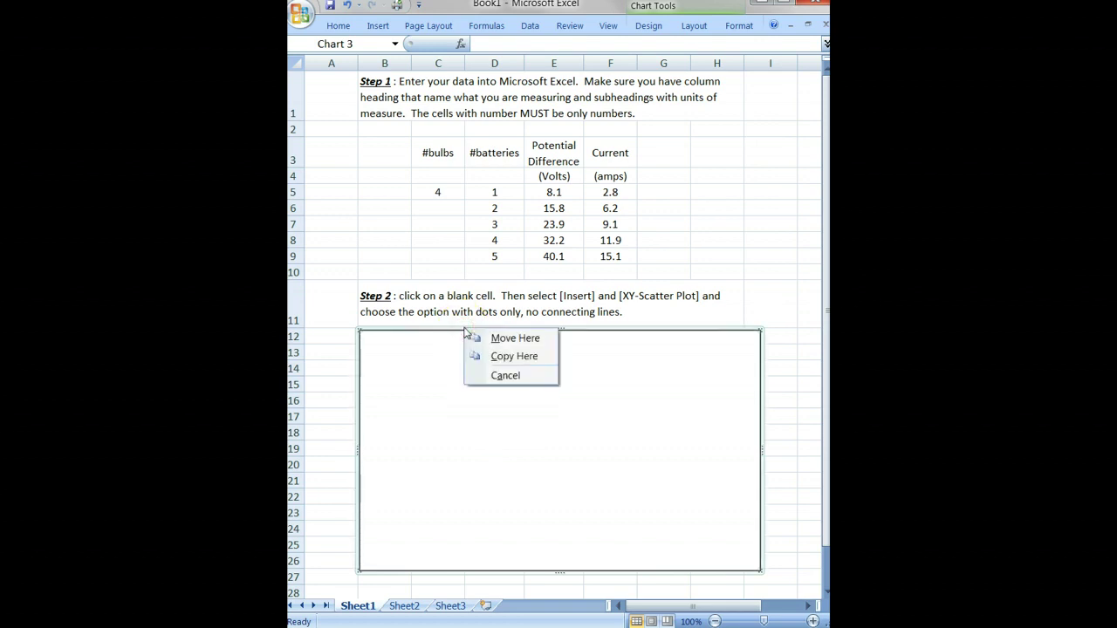
{"action": "left_click", "coordinate": [430, 331]}
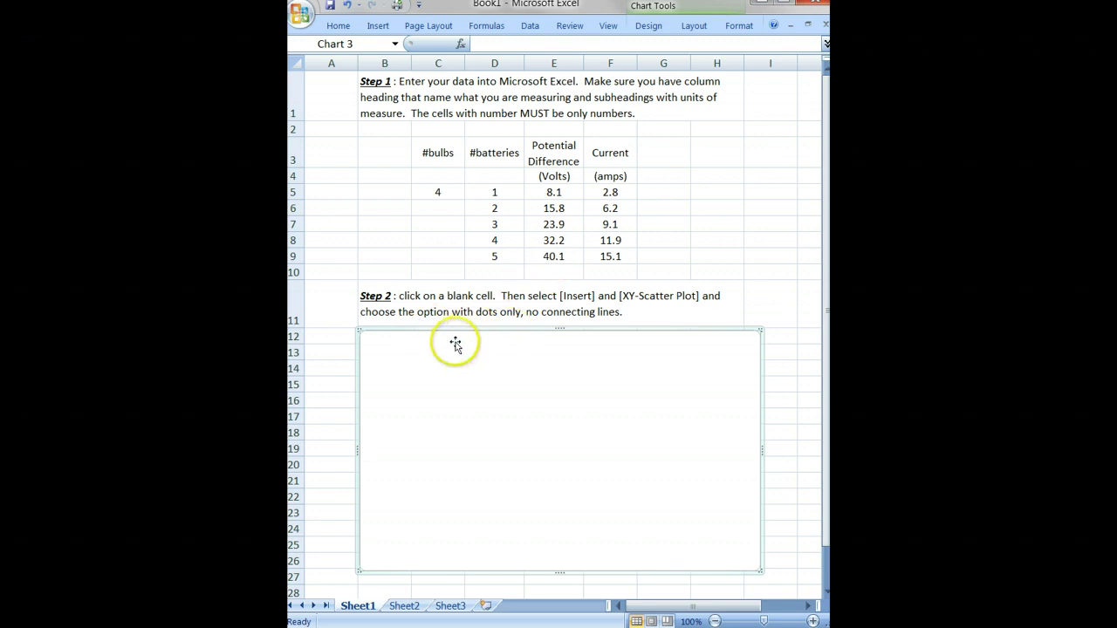
Add a new series via Select Data and start naming it 'Potential Difference vs Current'.
{"action": "right_click", "coordinate": [389, 387]}
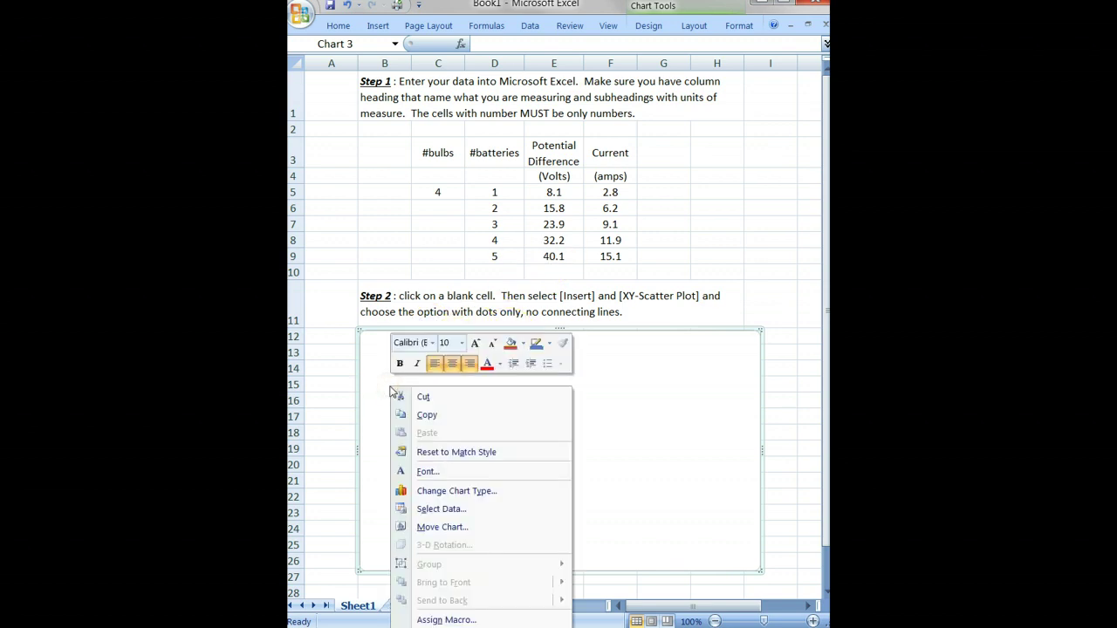
{"action": "left_click", "coordinate": [445, 510]}
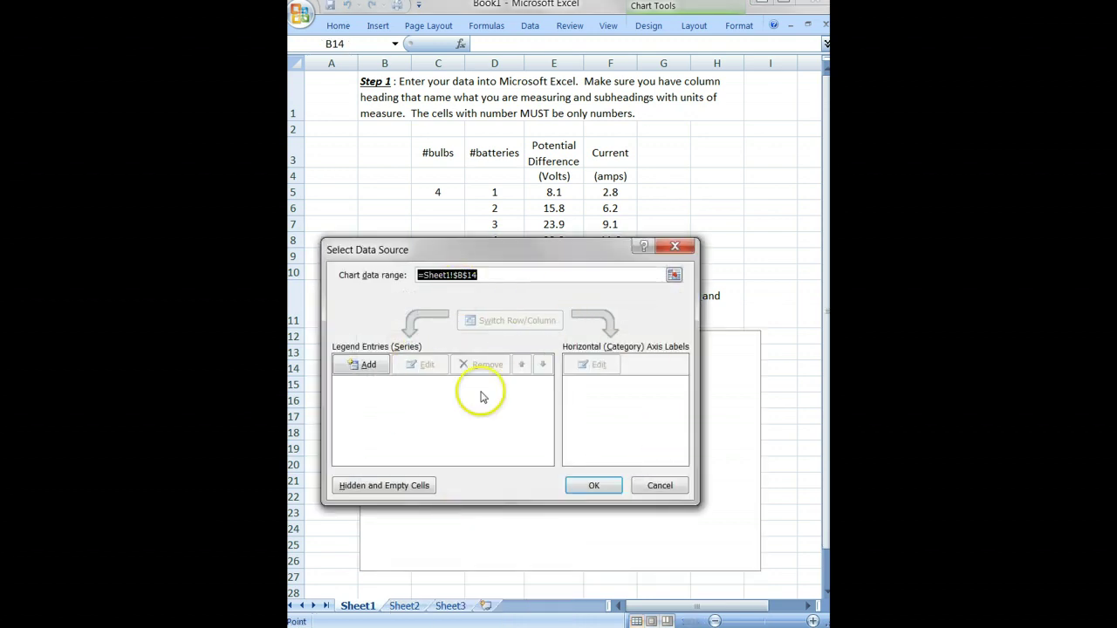
{"action": "left_click", "coordinate": [360, 365]}
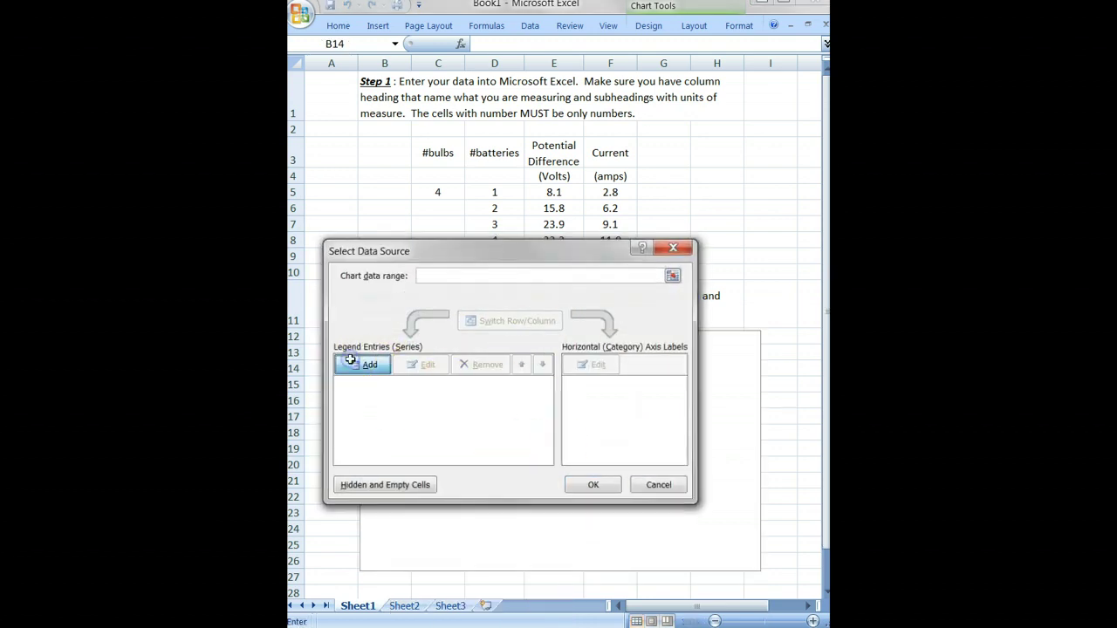
{"action": "left_click", "coordinate": [420, 344]}
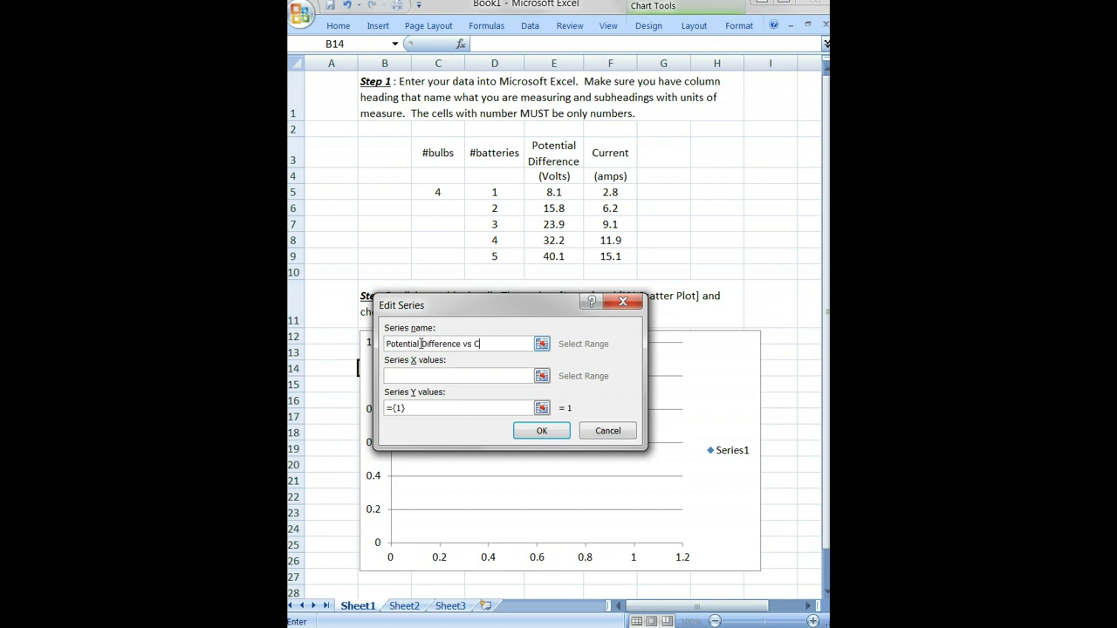
Set the series X values to E5:E9 and Y values to F5:F9, then confirm.
{"action": "left_click", "coordinate": [463, 344]}
{"action": "left_click", "coordinate": [541, 377]}
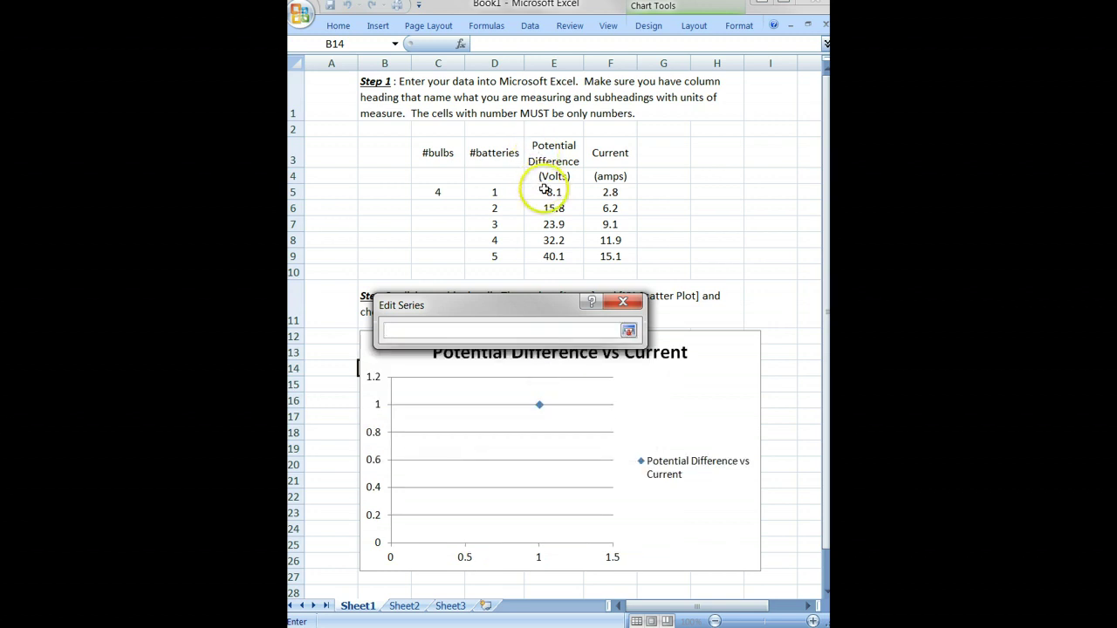
{"action": "left_click_drag", "start_coordinate": [544, 190], "coordinate": [552, 251]}
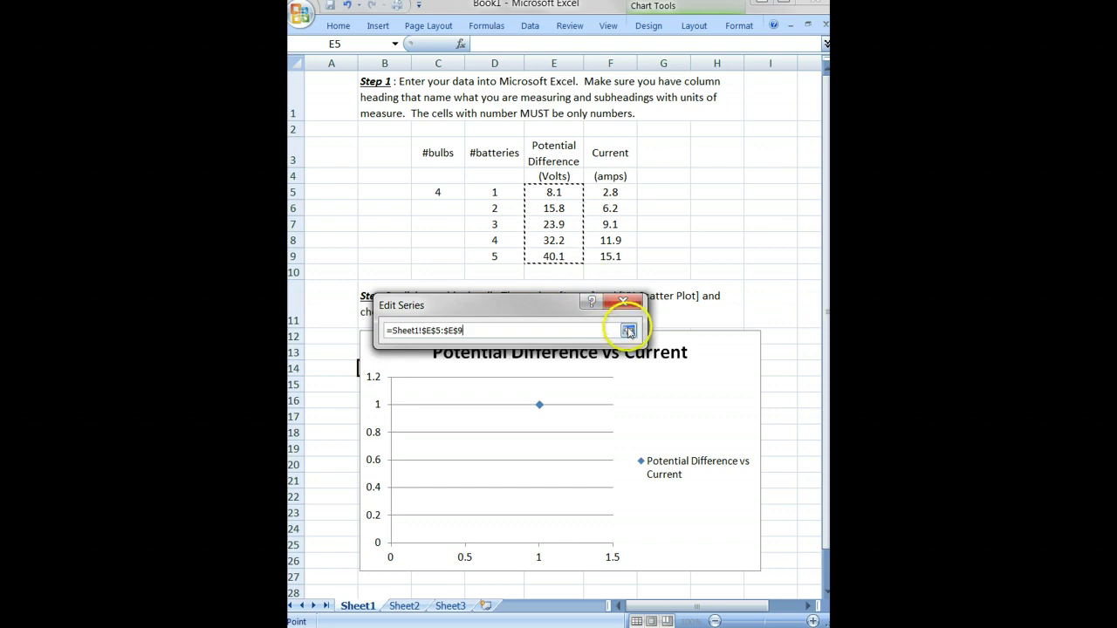
{"action": "left_click", "coordinate": [628, 332]}
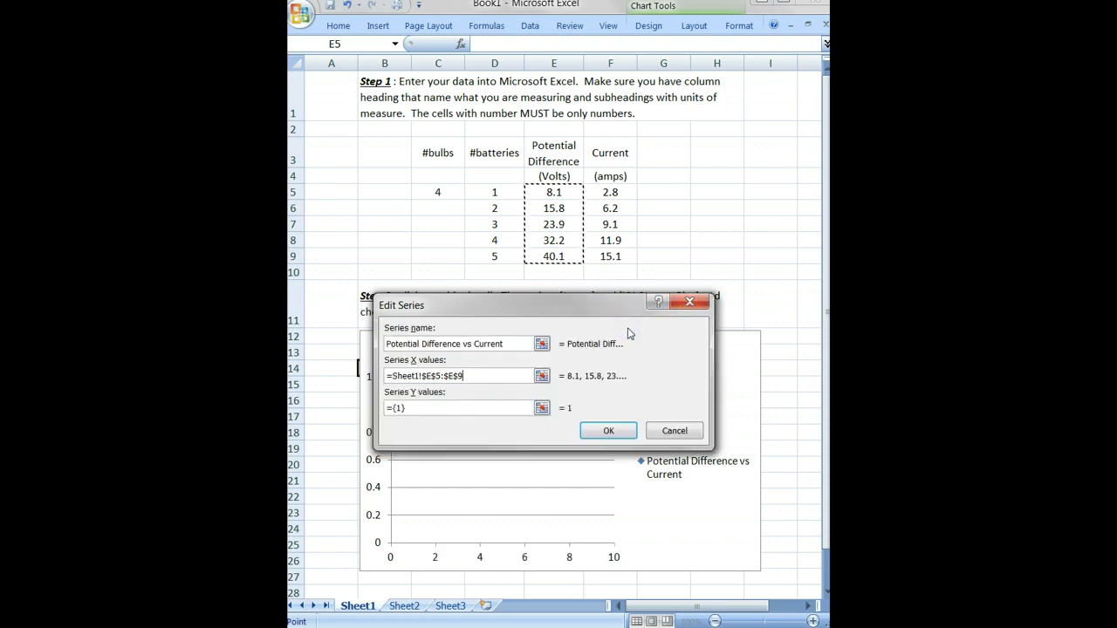
{"action": "left_click", "coordinate": [542, 407]}
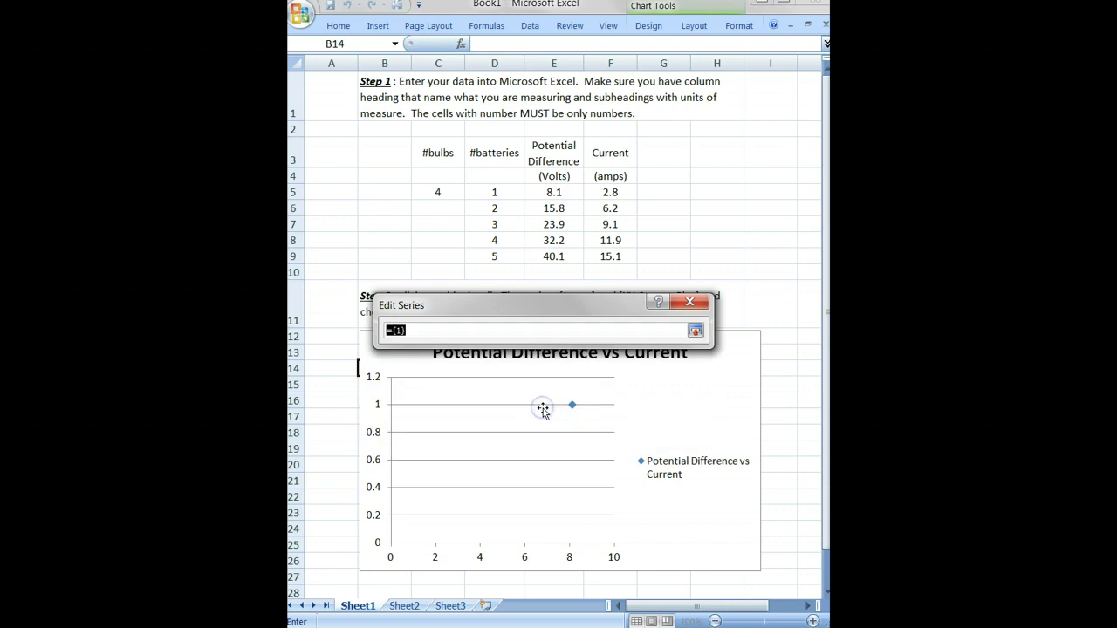
{"action": "left_click_drag", "start_coordinate": [607, 195], "coordinate": [620, 253]}
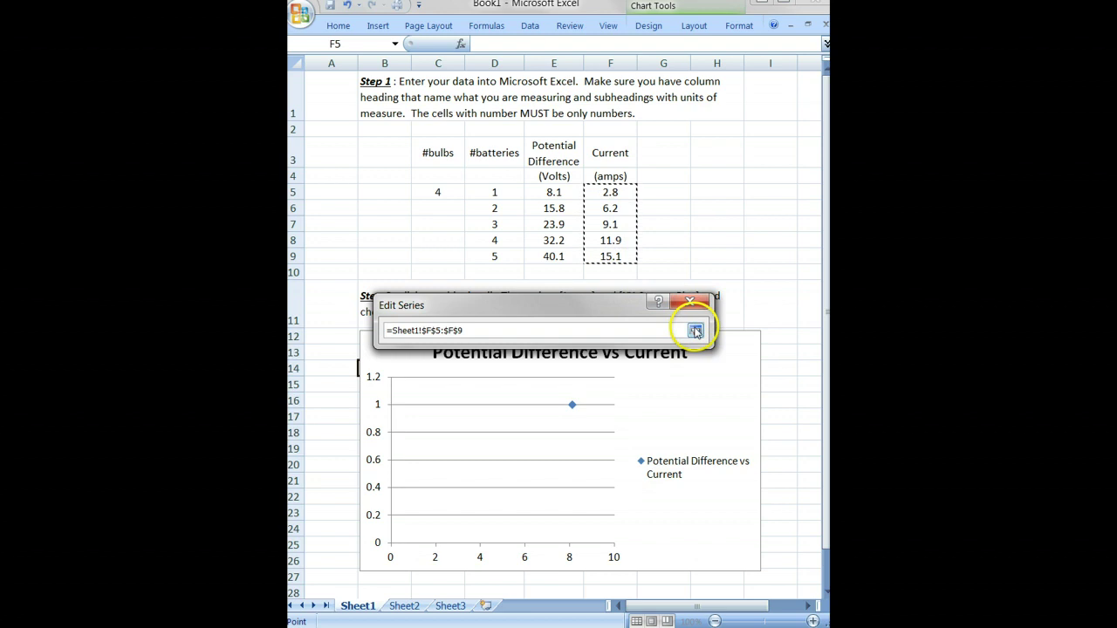
{"action": "left_click", "coordinate": [695, 332]}
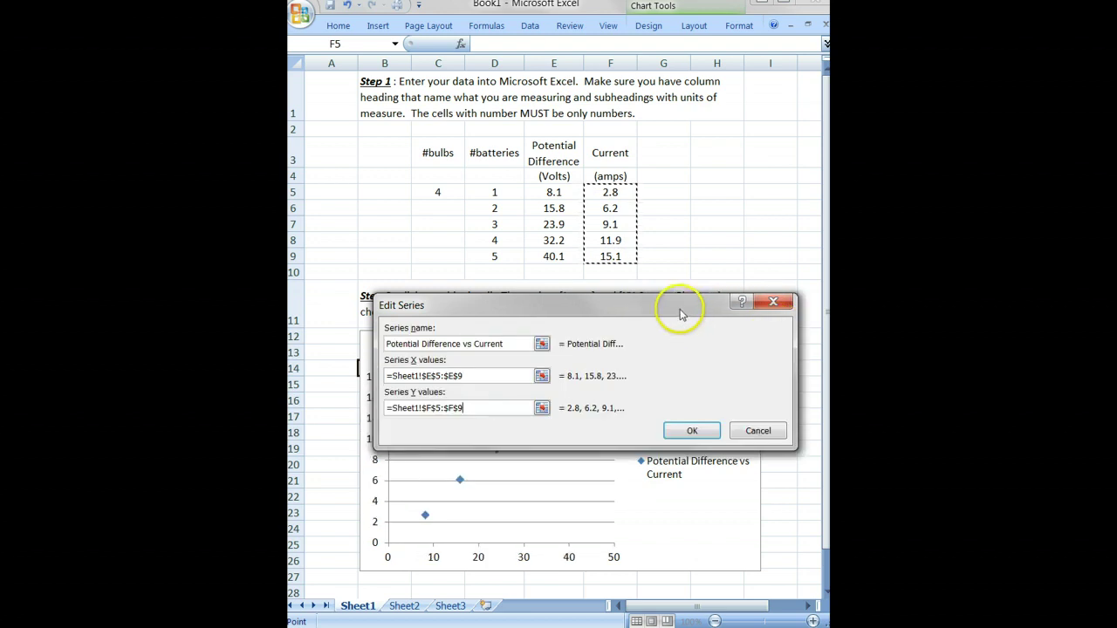
{"action": "left_click_drag", "start_coordinate": [679, 312], "coordinate": [662, 129]}
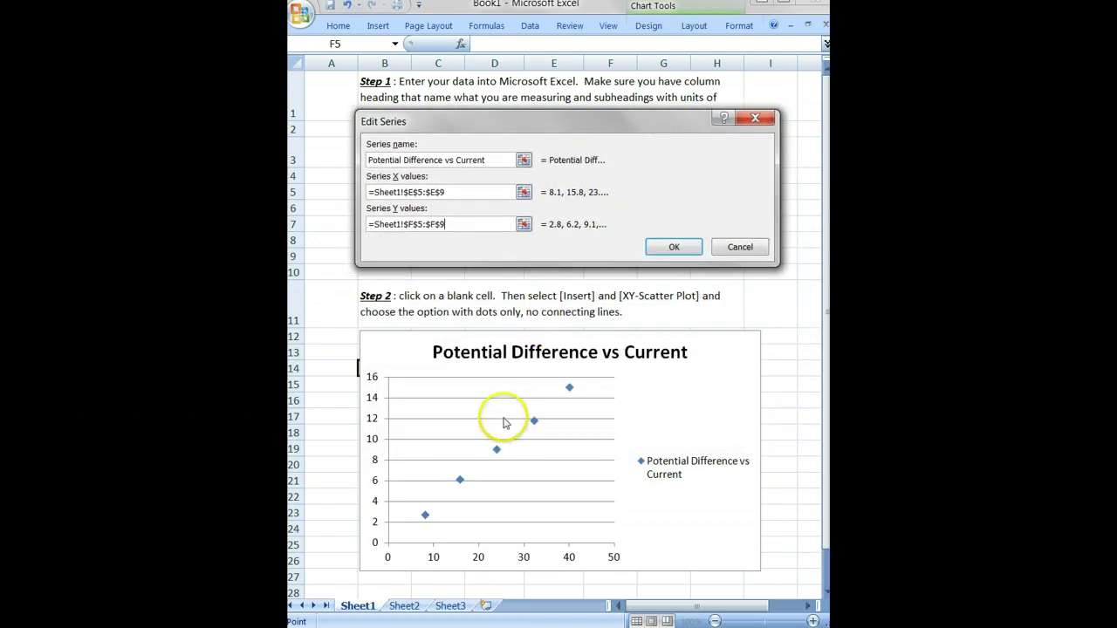
{"action": "left_click", "coordinate": [677, 248]}
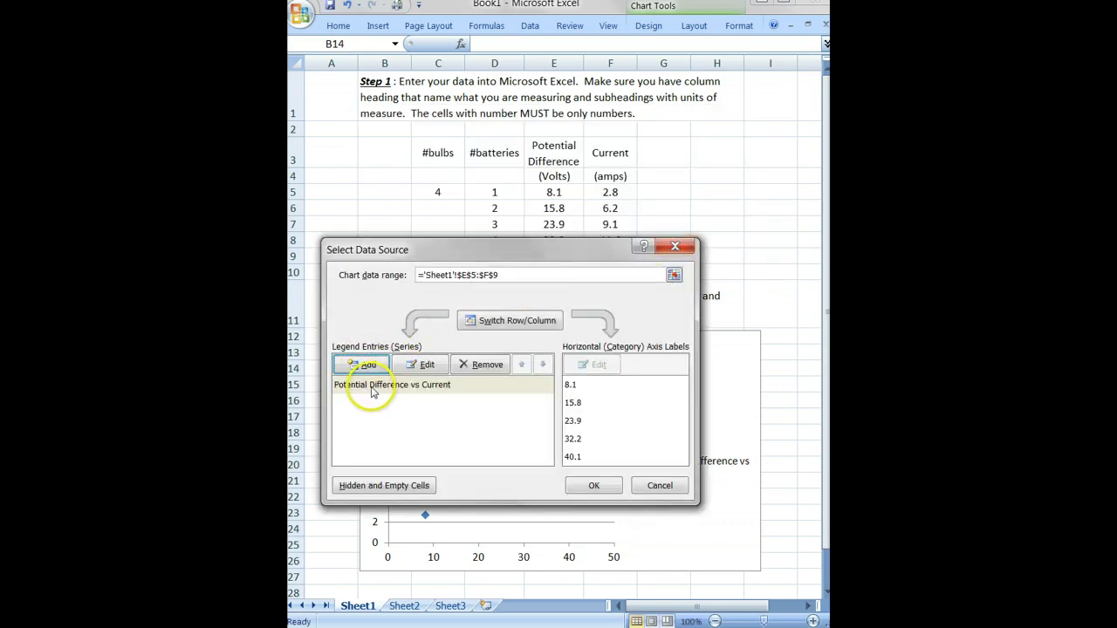
Apply the series data and bring up the Layout tab's Axes options for both primary axes.
{"action": "left_click", "coordinate": [594, 485]}
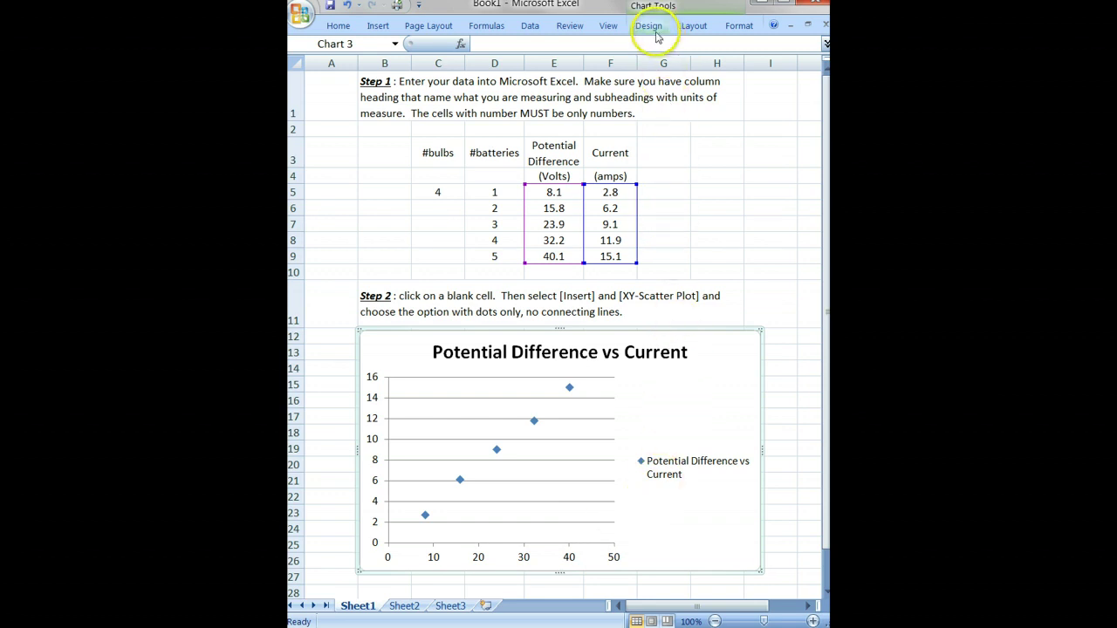
{"action": "left_click", "coordinate": [685, 28]}
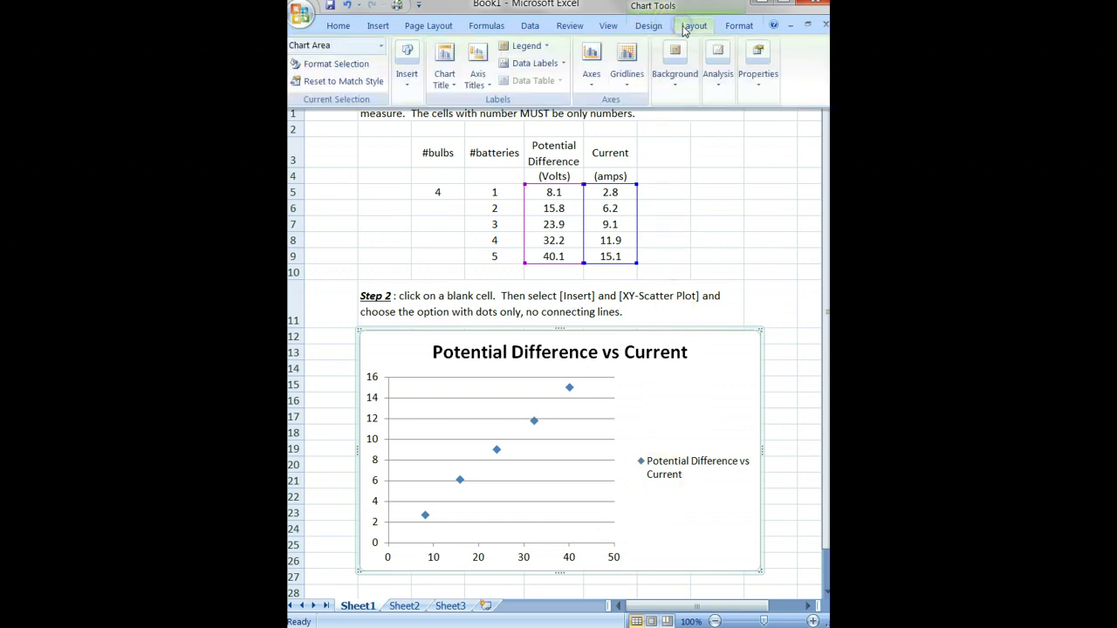
{"action": "left_click", "coordinate": [594, 90]}
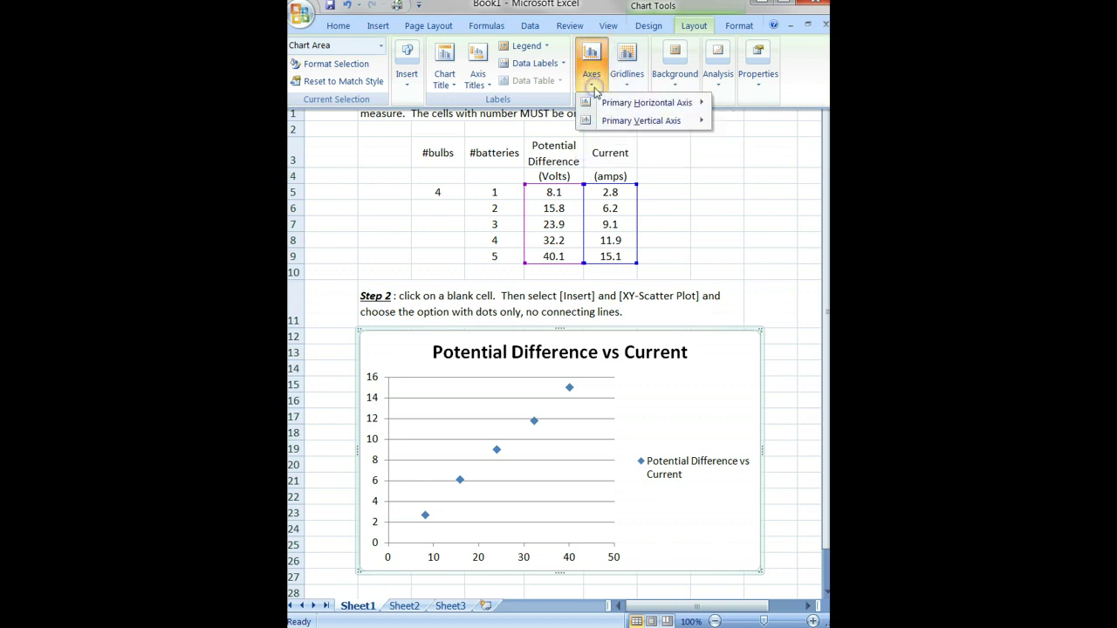
{"action": "mouse_move", "coordinate": [599, 105]}
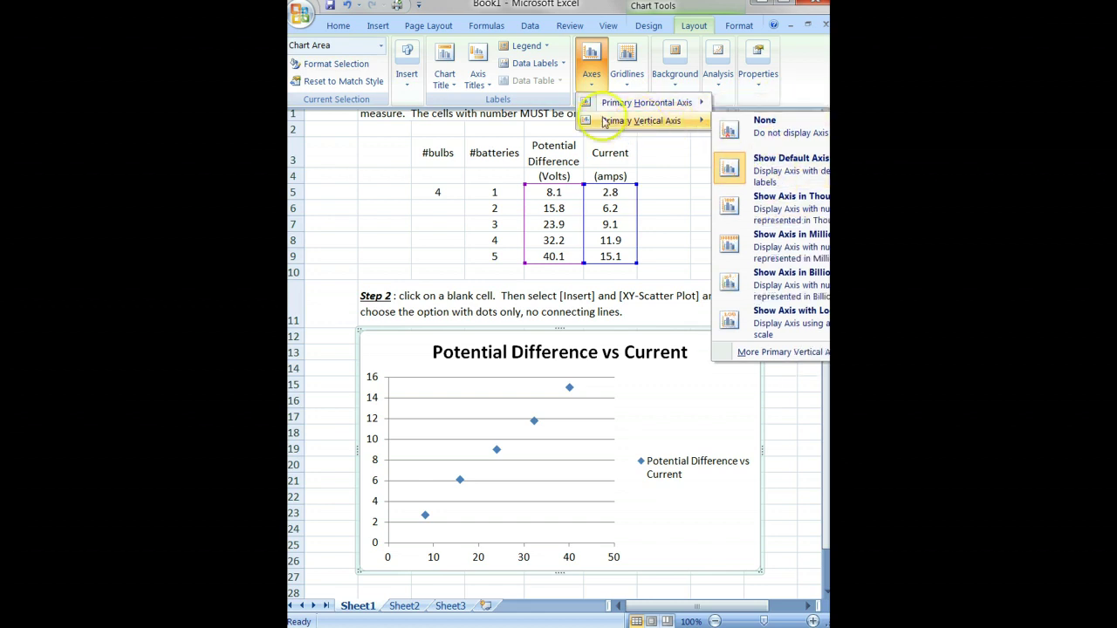
Add a horizontal axis title below the axis reading 'Current (amps)'.
{"action": "left_click", "coordinate": [478, 85]}
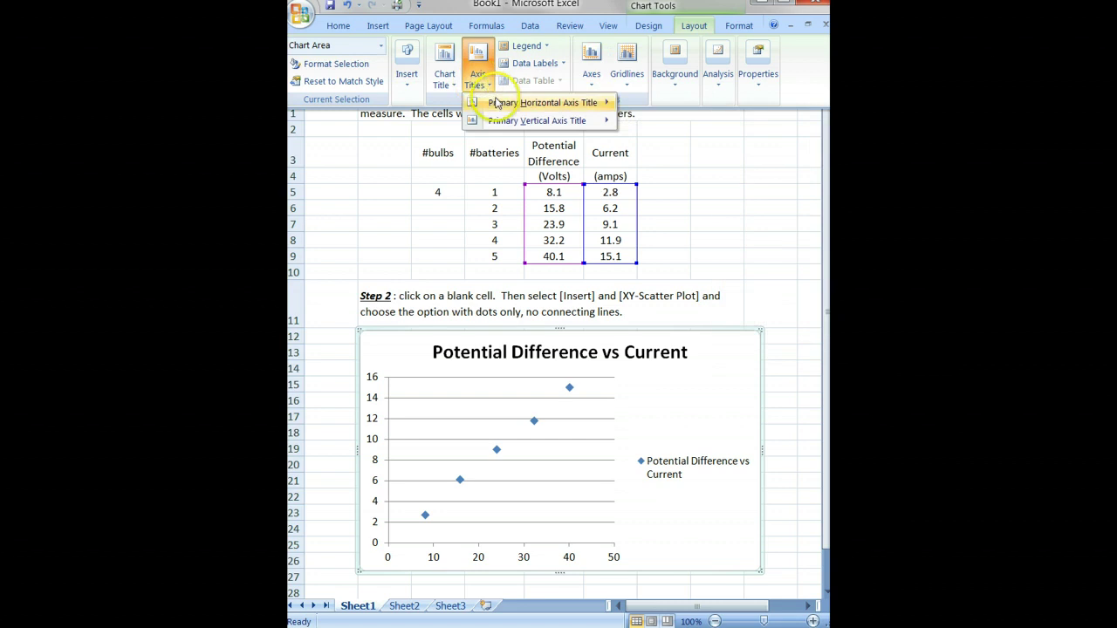
{"action": "mouse_move", "coordinate": [502, 102]}
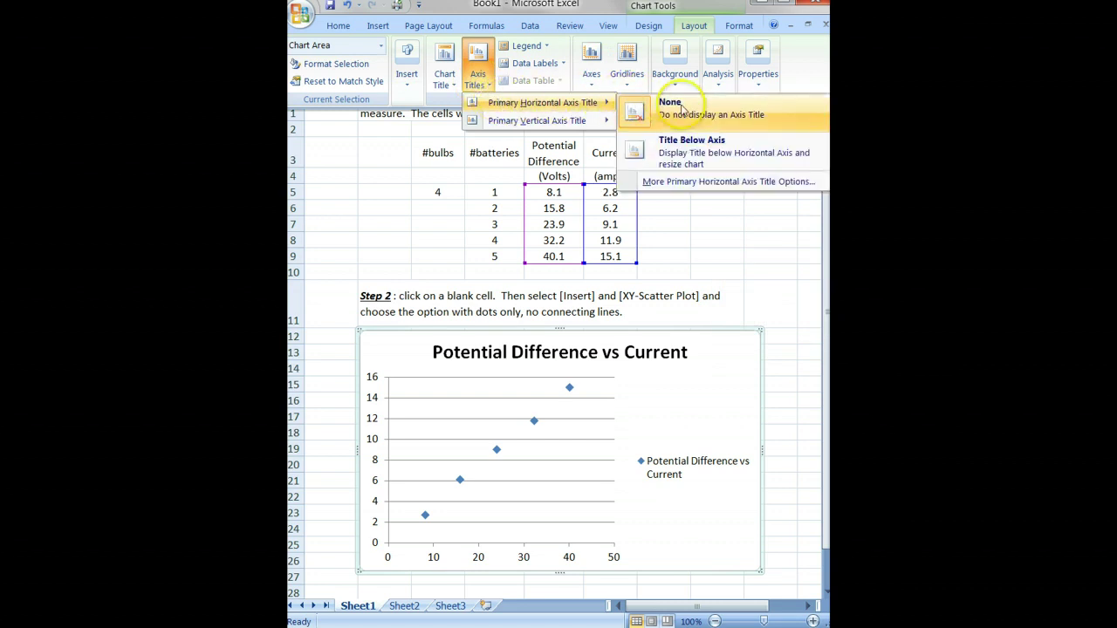
{"action": "left_click", "coordinate": [698, 149]}
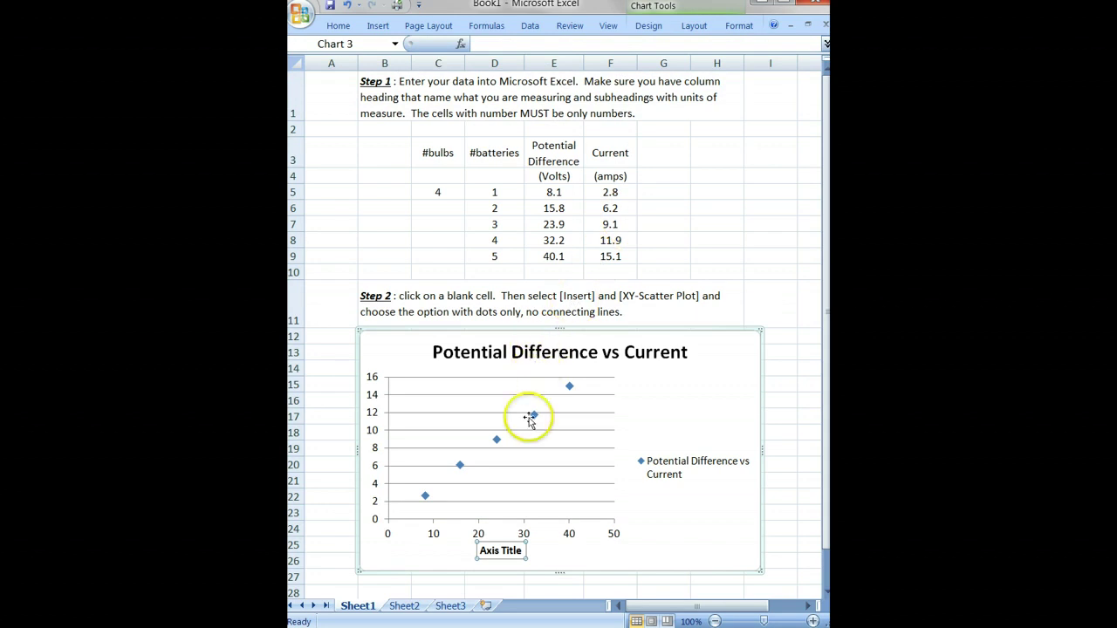
{"action": "left_click", "coordinate": [522, 552]}
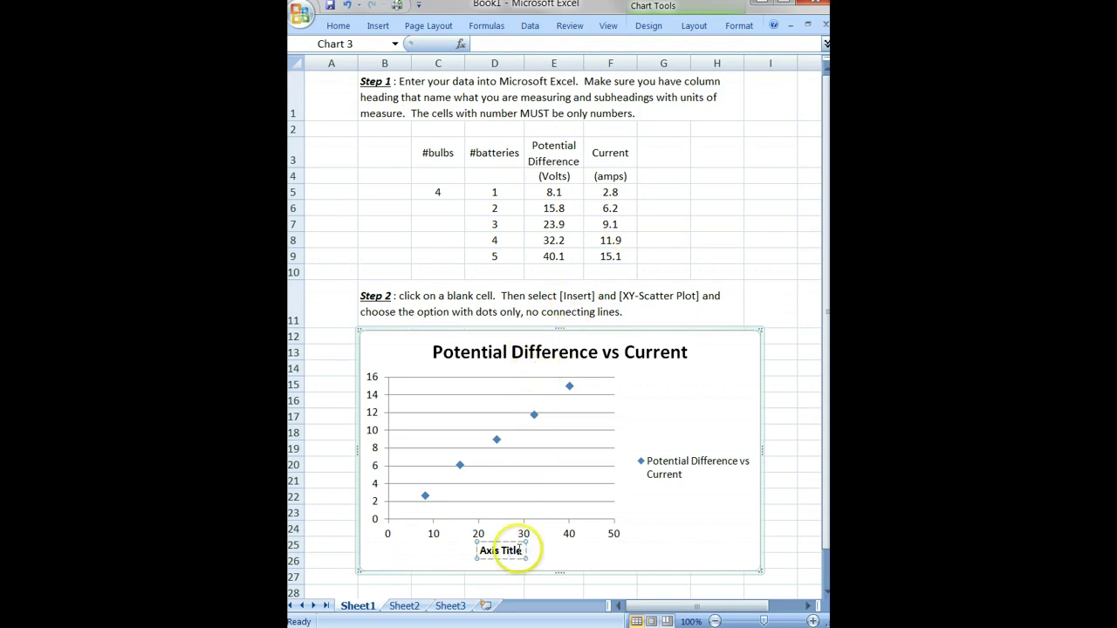
{"action": "triple_click", "coordinate": [517, 554]}
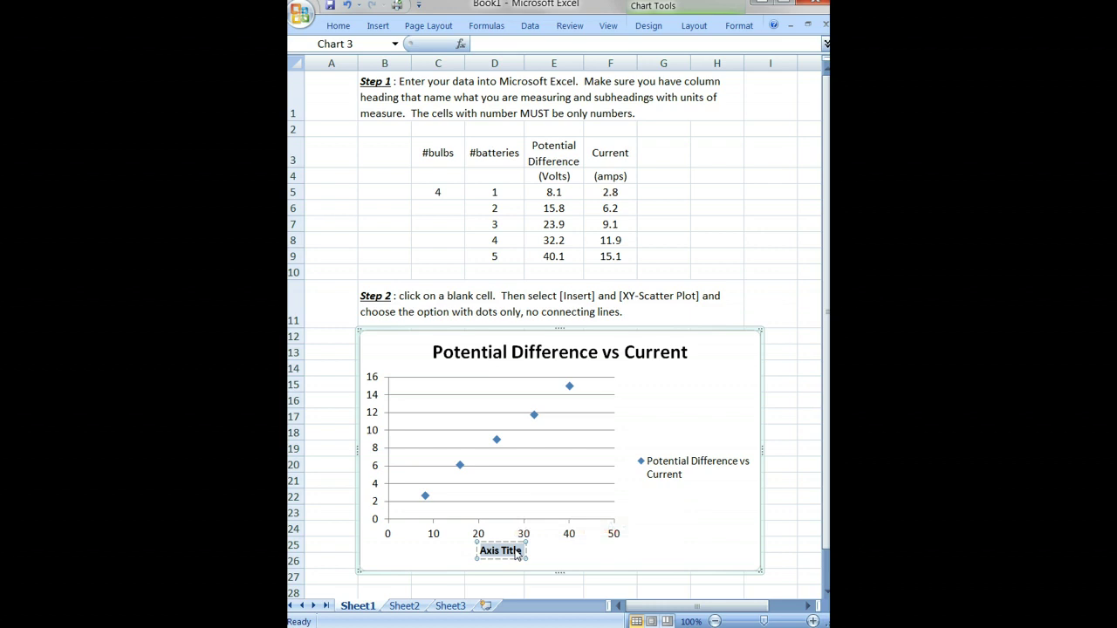
{"action": "type", "text": "Current"}
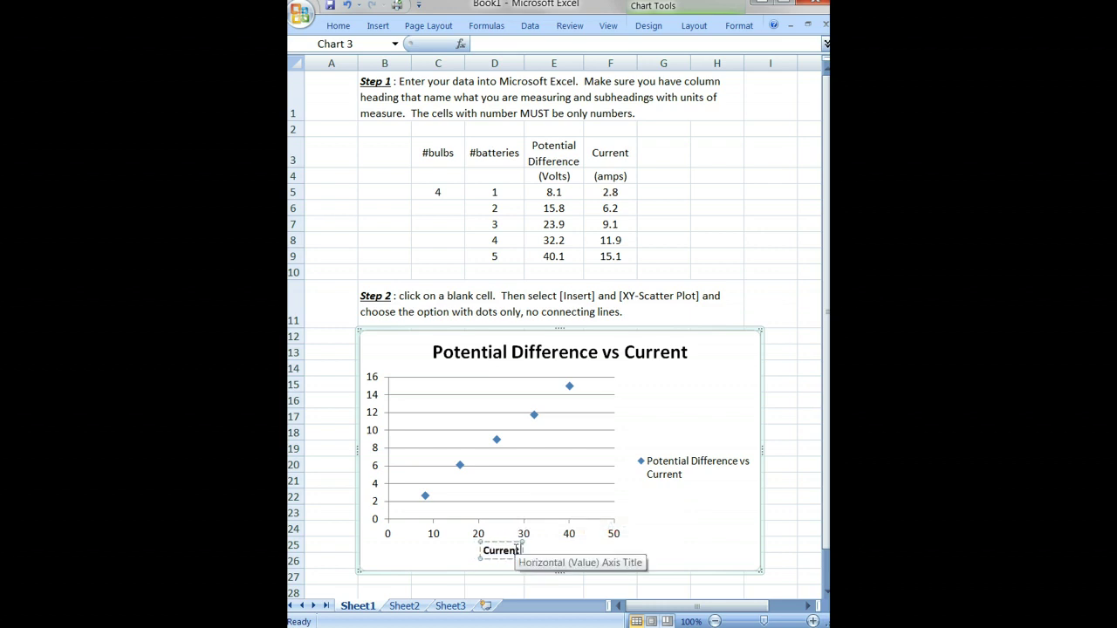
{"action": "type", "text": " (amps)"}
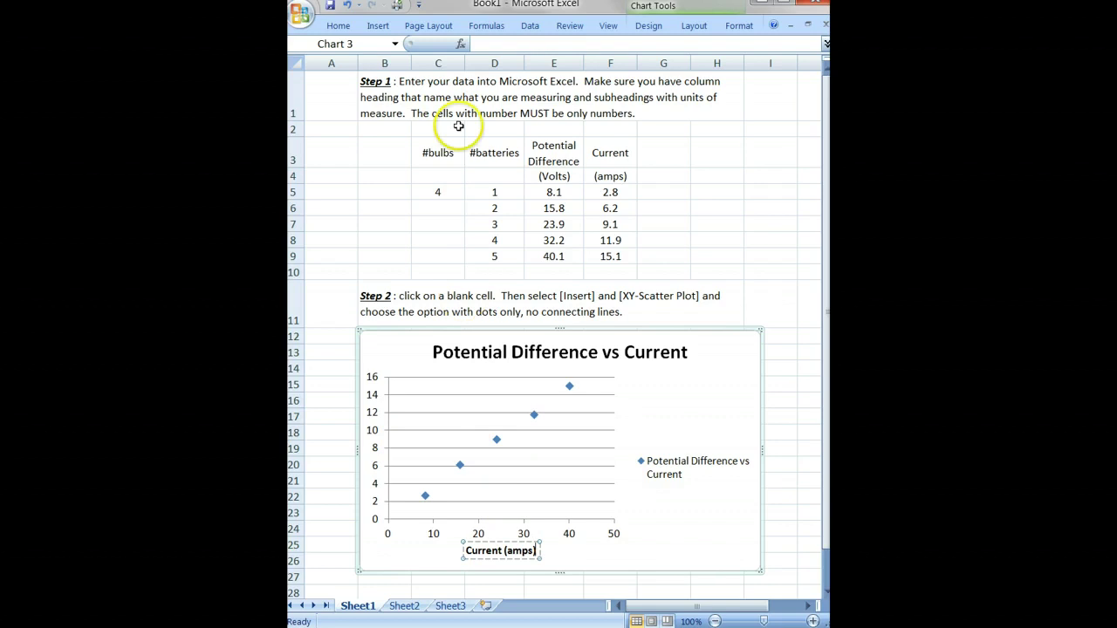
Add a vertical axis title 'Potential Difference (Volts)' and extend the chart's left edge outward.
{"action": "left_click", "coordinate": [694, 26]}
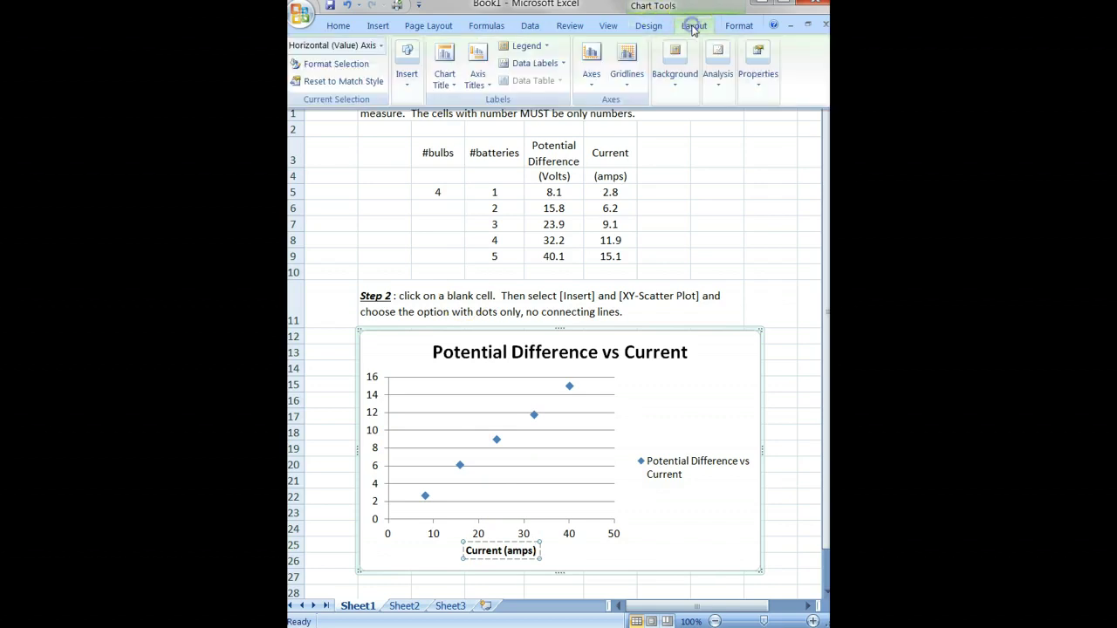
{"action": "left_click", "coordinate": [477, 78]}
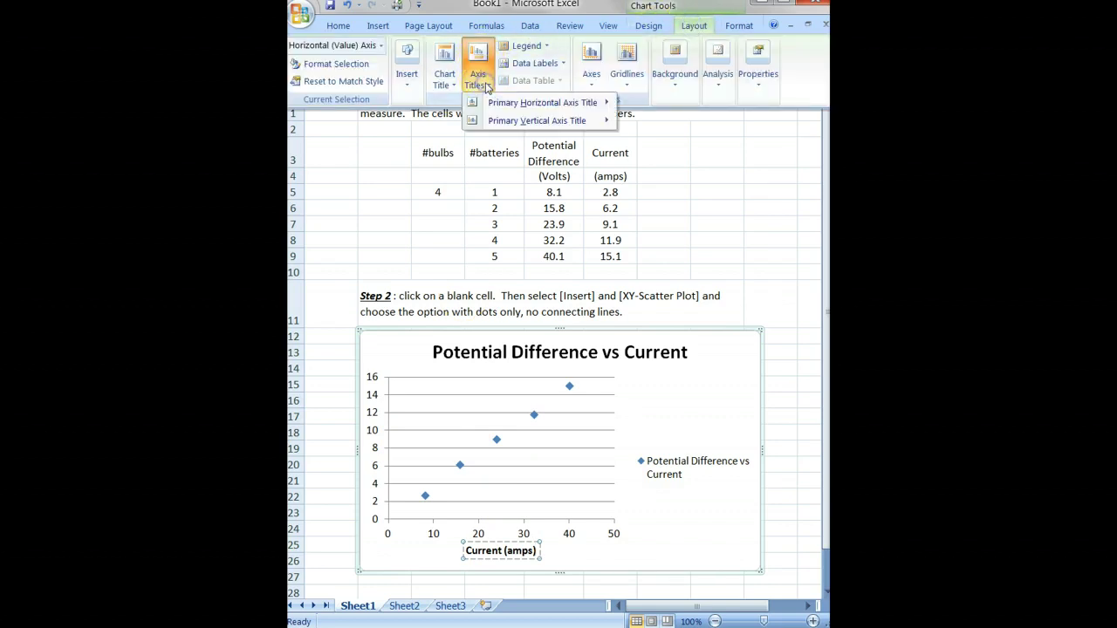
{"action": "mouse_move", "coordinate": [509, 124]}
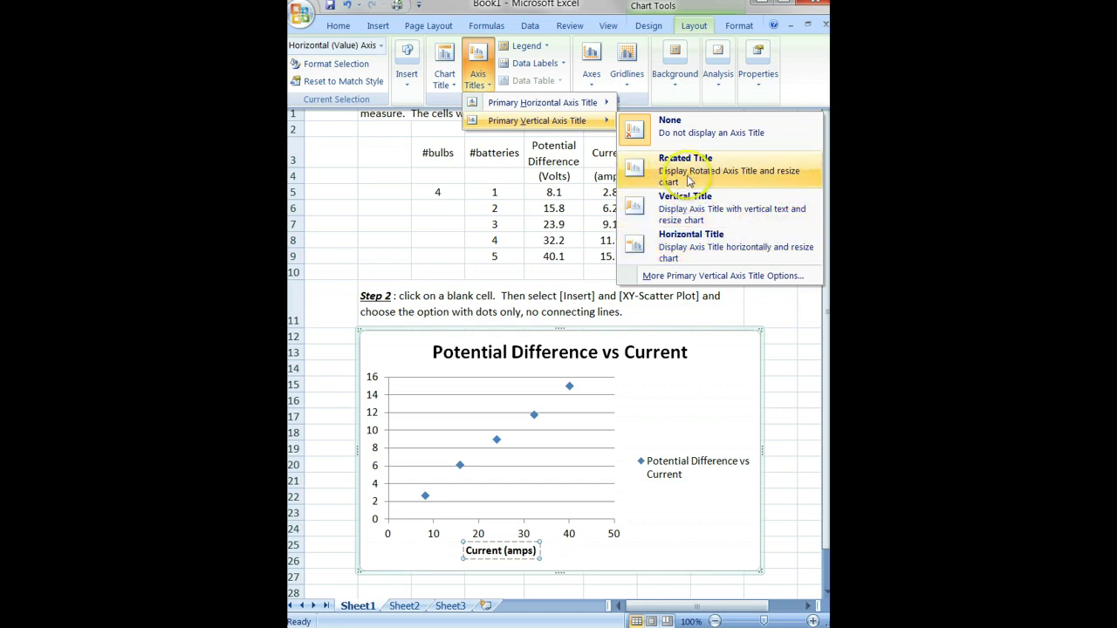
{"action": "left_click", "coordinate": [684, 204]}
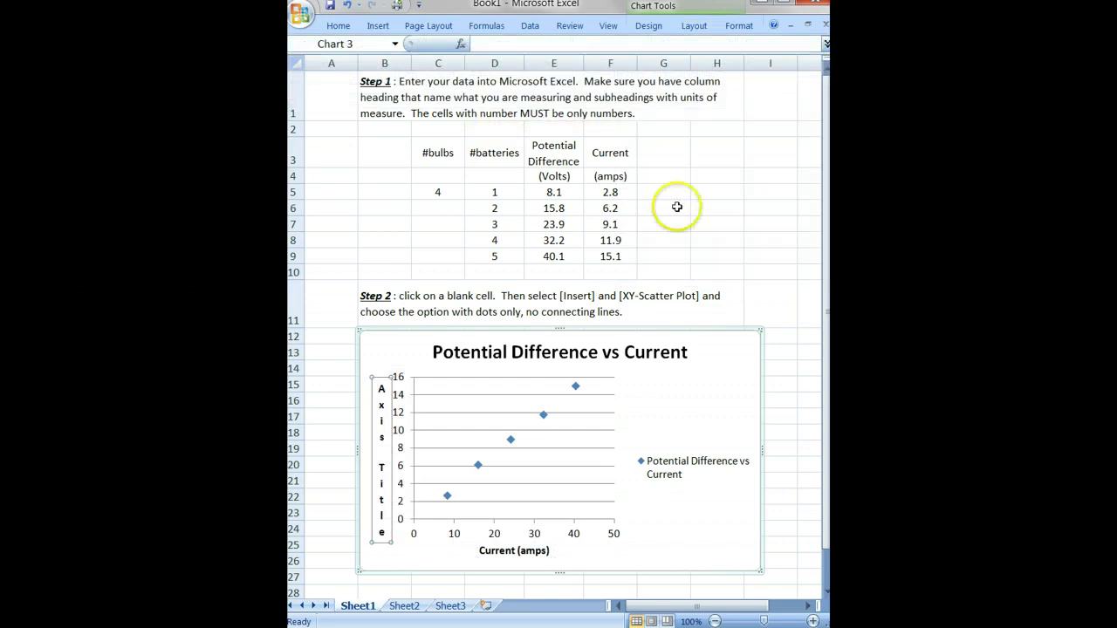
{"action": "left_click", "coordinate": [387, 422]}
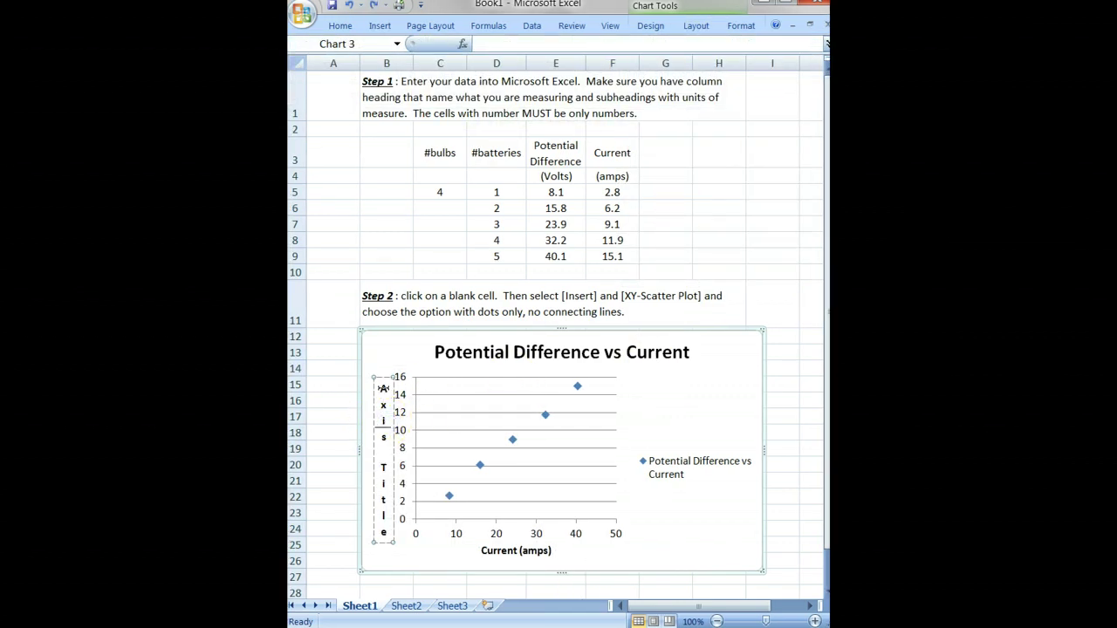
{"action": "left_click_drag", "start_coordinate": [381, 386], "coordinate": [387, 521]}
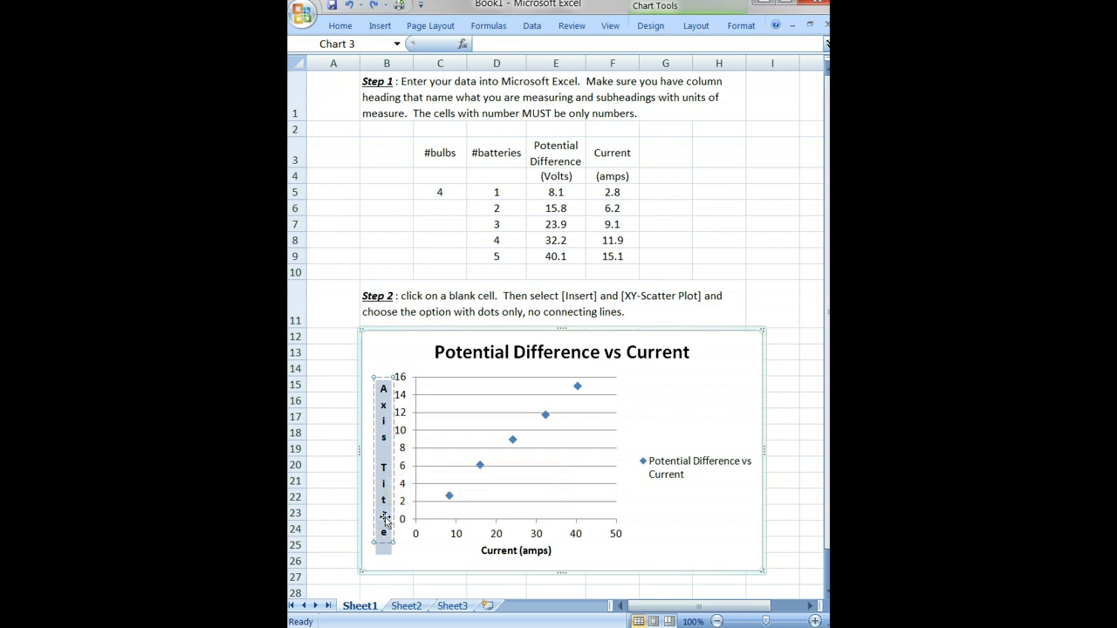
{"action": "type", "text": "Potential Differe"}
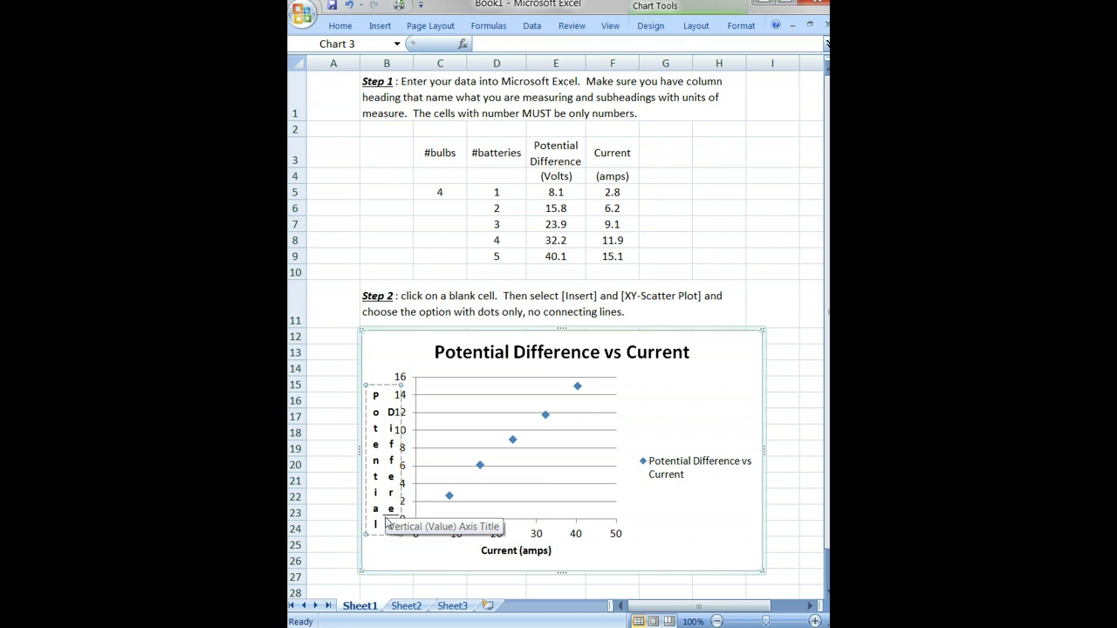
{"action": "type", "text": "nce (Volts"}
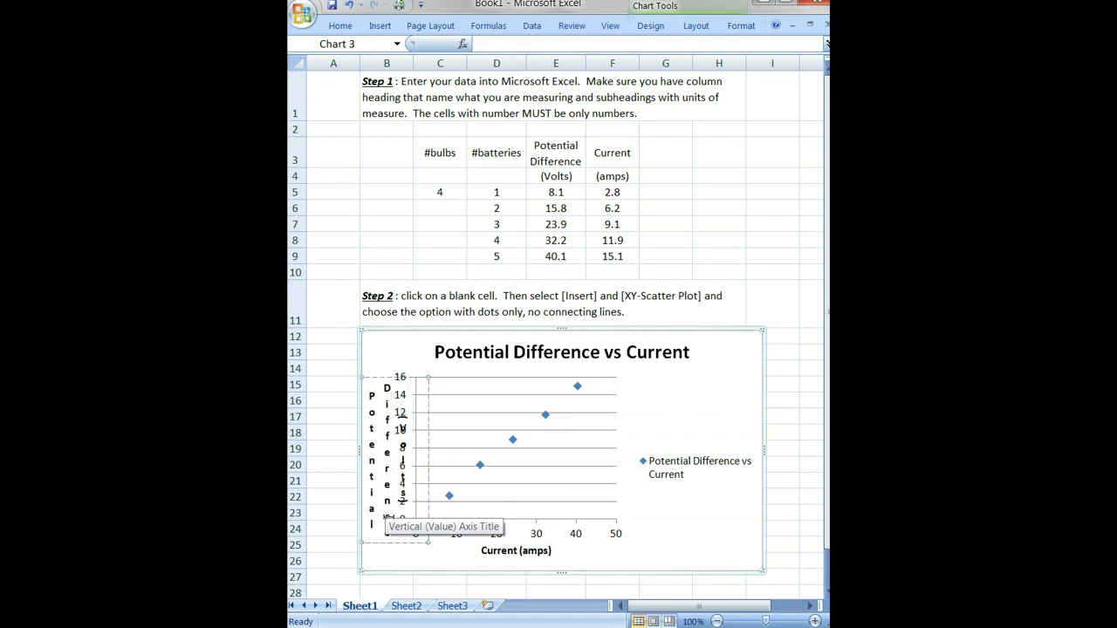
{"action": "type", "text": ")"}
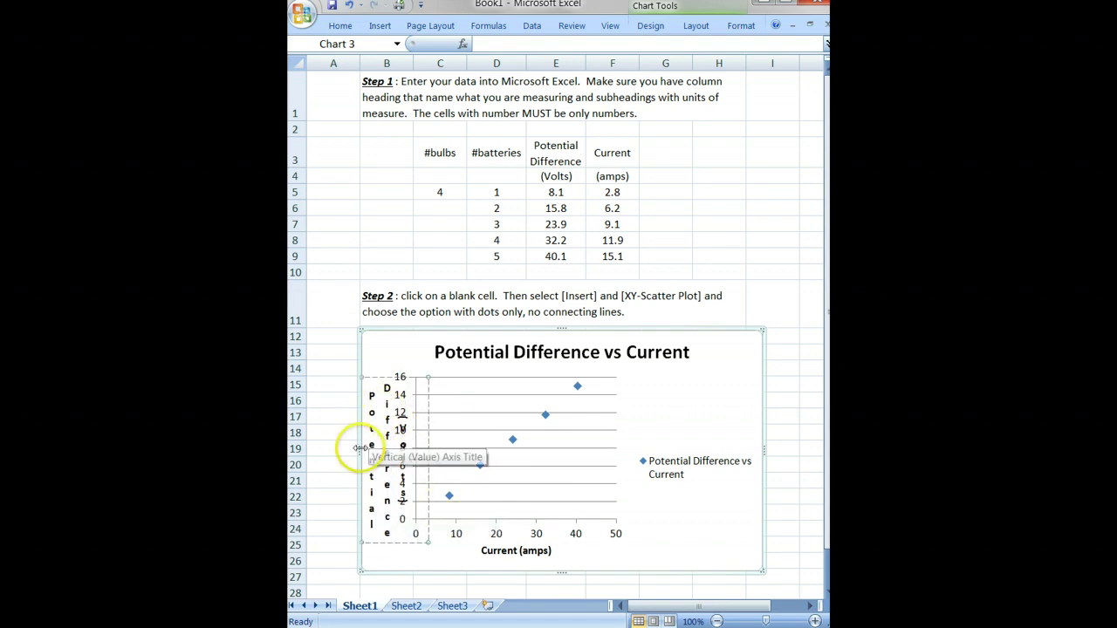
{"action": "left_click_drag", "start_coordinate": [358, 451], "coordinate": [340, 451]}
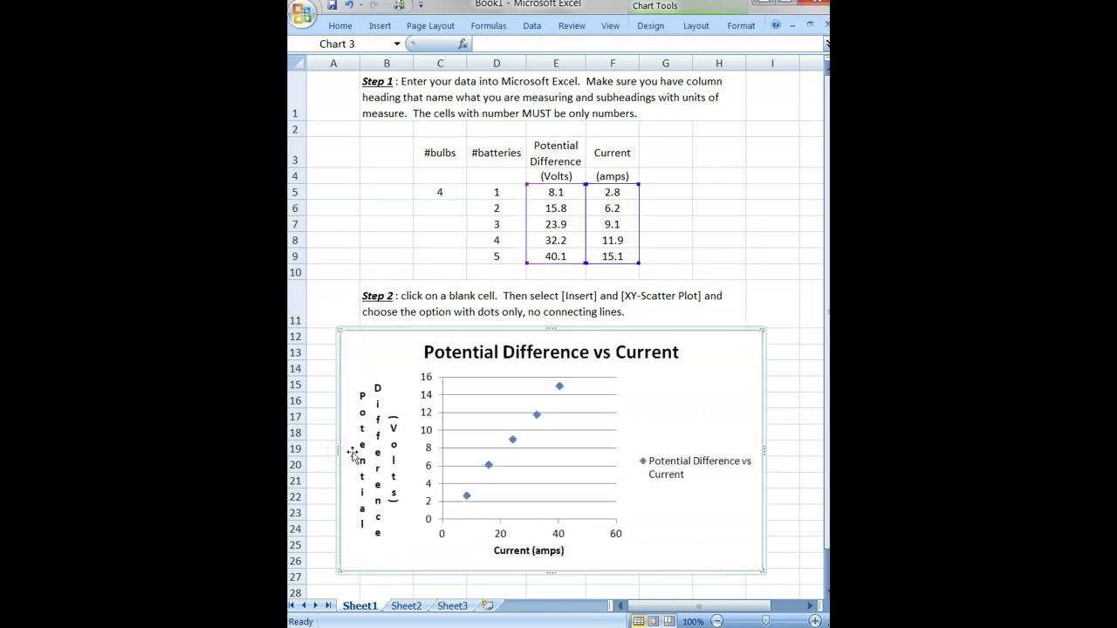
Select the chart's legend and delete it.
{"action": "left_click", "coordinate": [677, 468]}
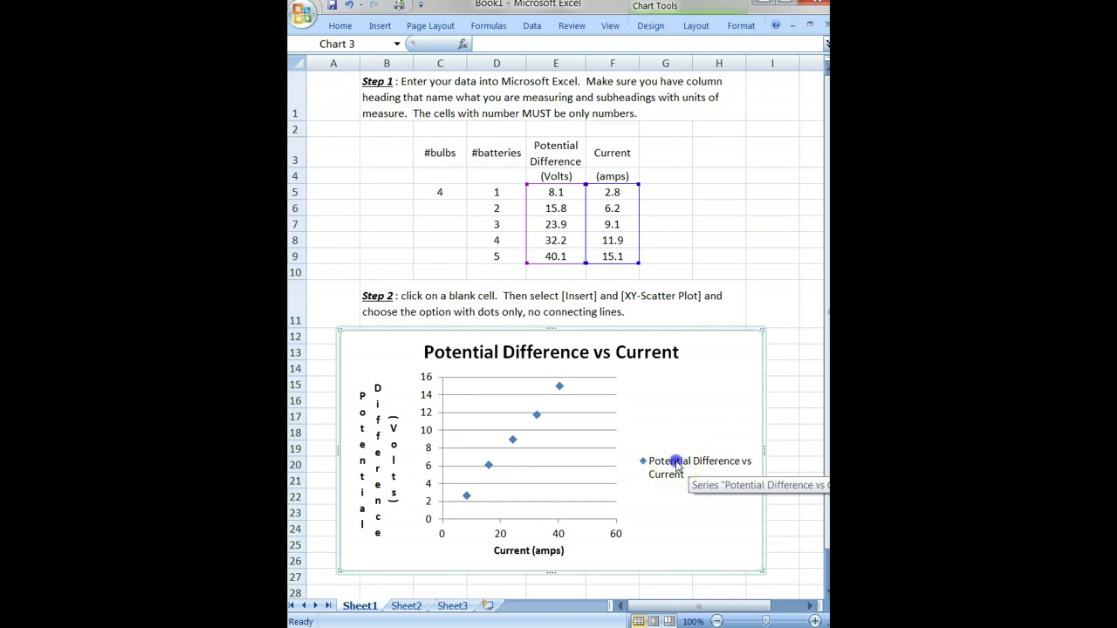
{"action": "left_click", "coordinate": [677, 469]}
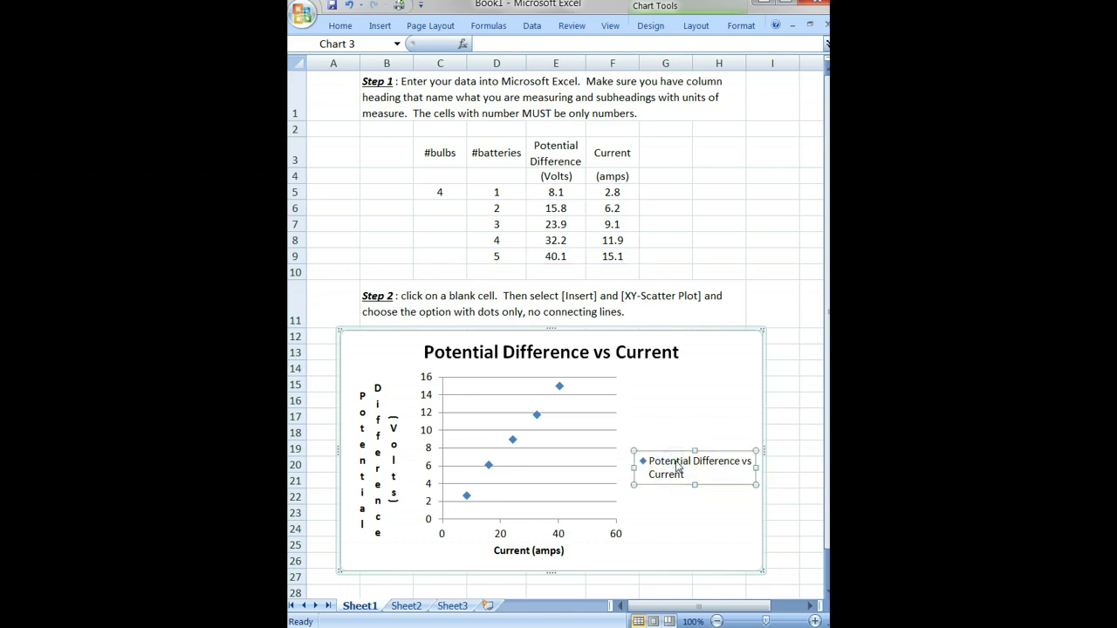
{"action": "key", "text": "Delete"}
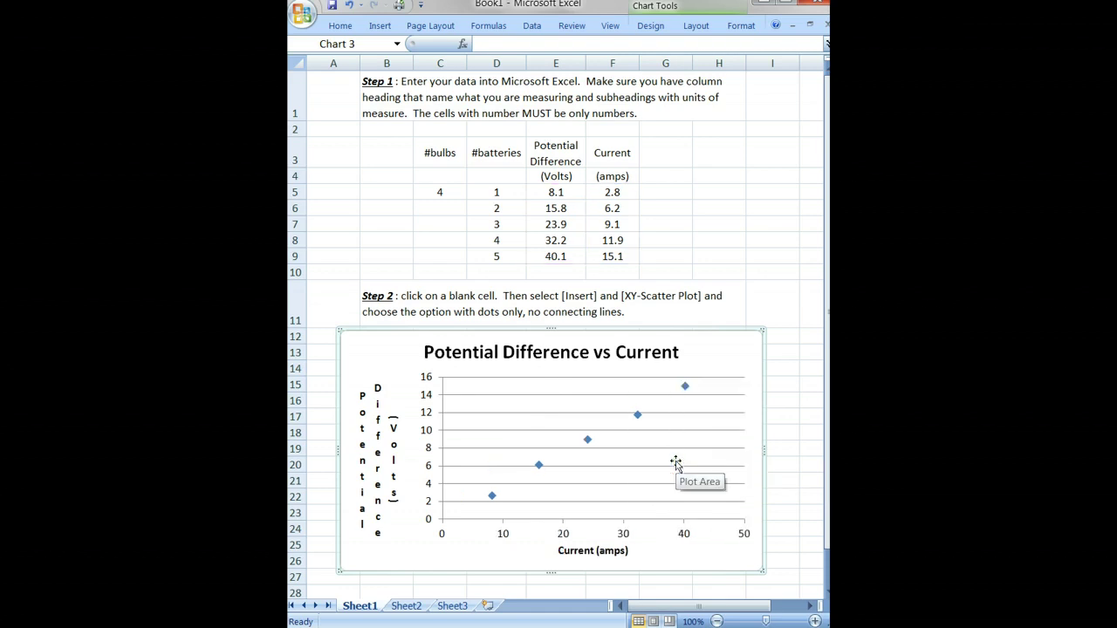